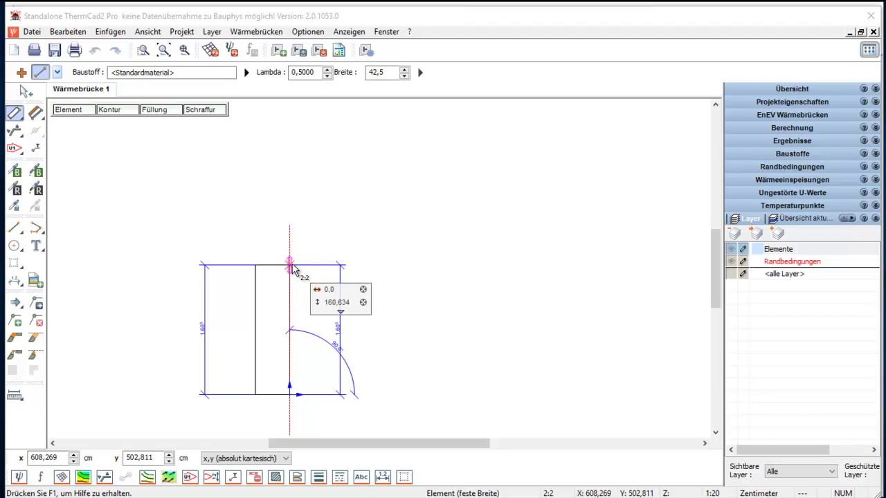
# - Draw a vertical fixed-width element 200 cm long in standard material, and undo it
pyautogui.moveTo(294, 269); pyautogui.dragTo(295, 277)
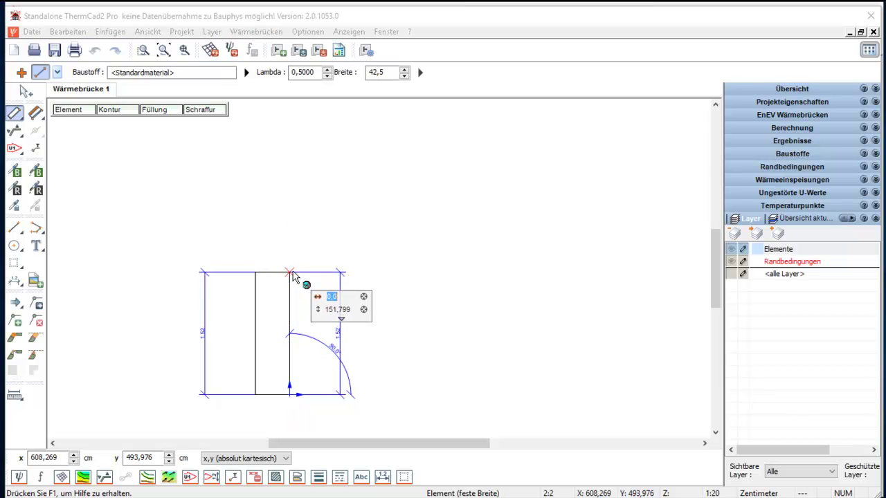
pyautogui.click(341, 321)
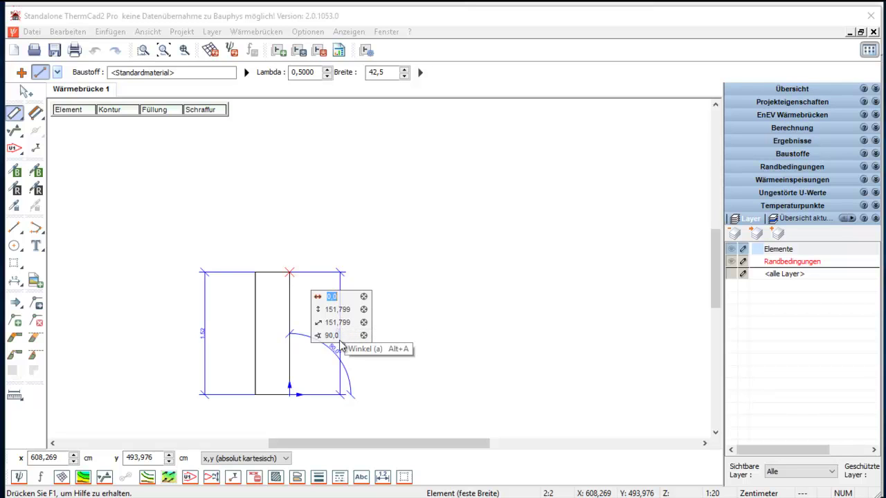
pyautogui.click(318, 323)
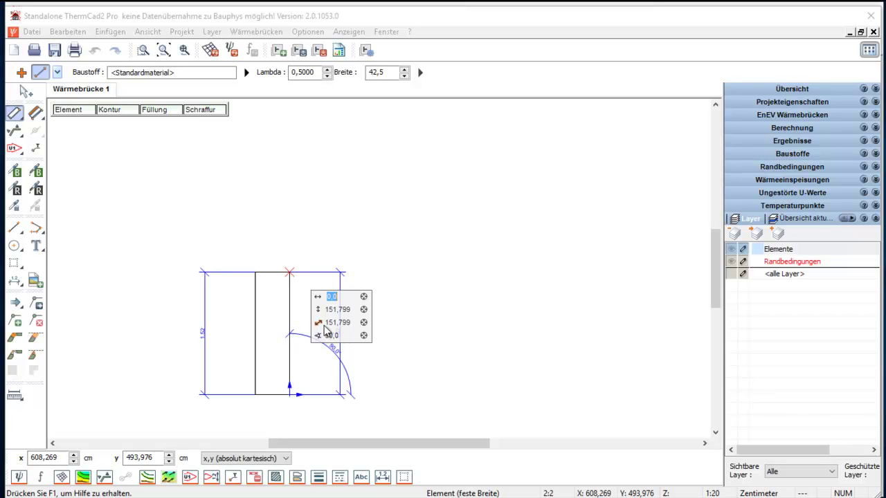
pyautogui.click(345, 322)
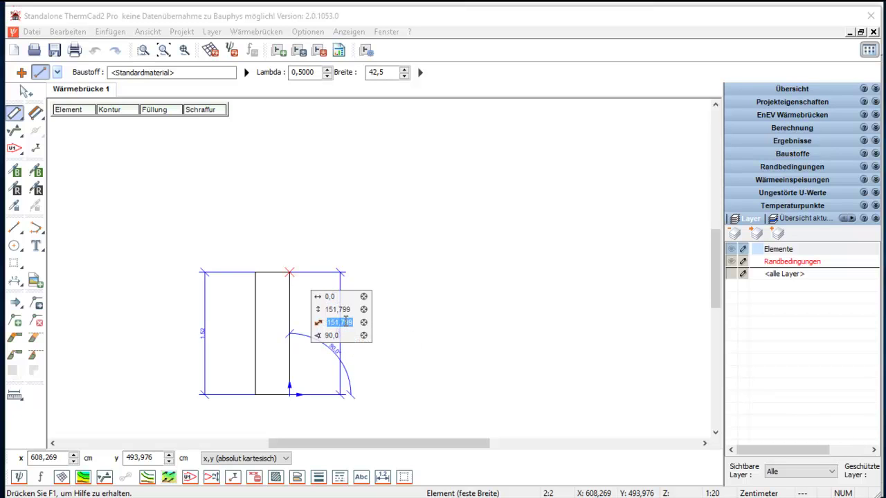
pyautogui.write('200')
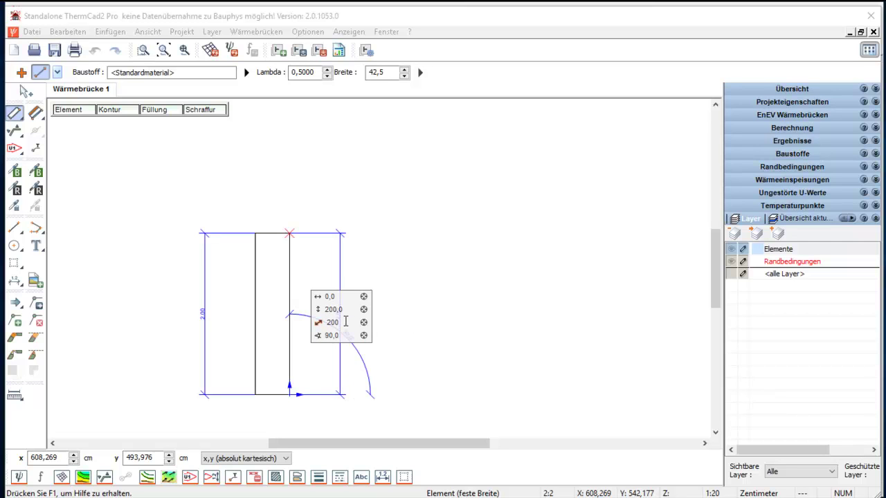
pyautogui.press('Return')
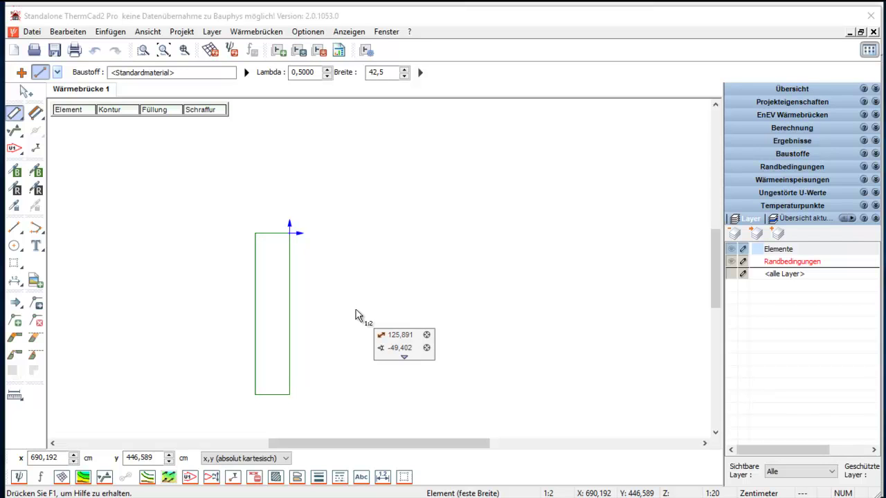
pyautogui.press('Escape')
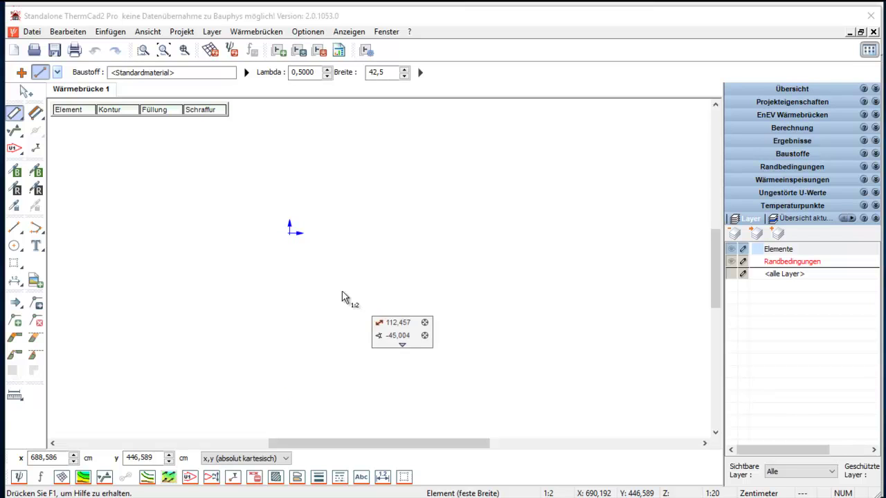
# - Draw a slanted element 200 cm long at an angle of about 61°, and undo it
pyautogui.click(282, 365)
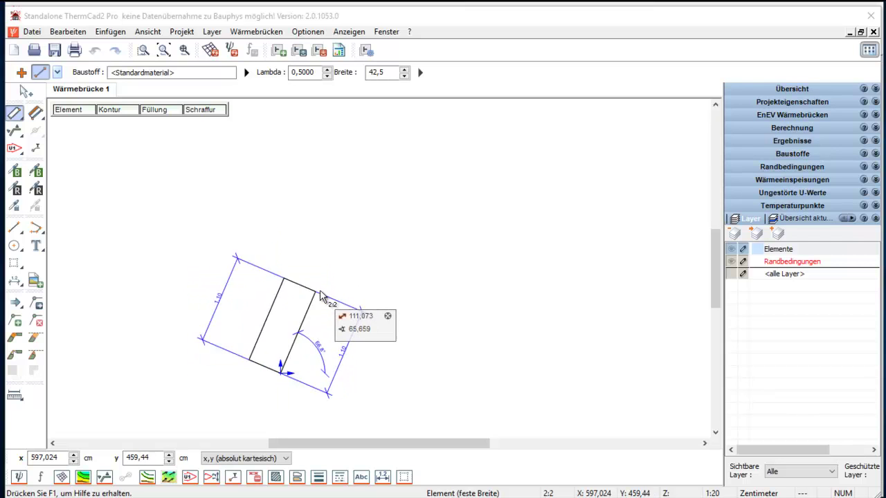
pyautogui.write('200')
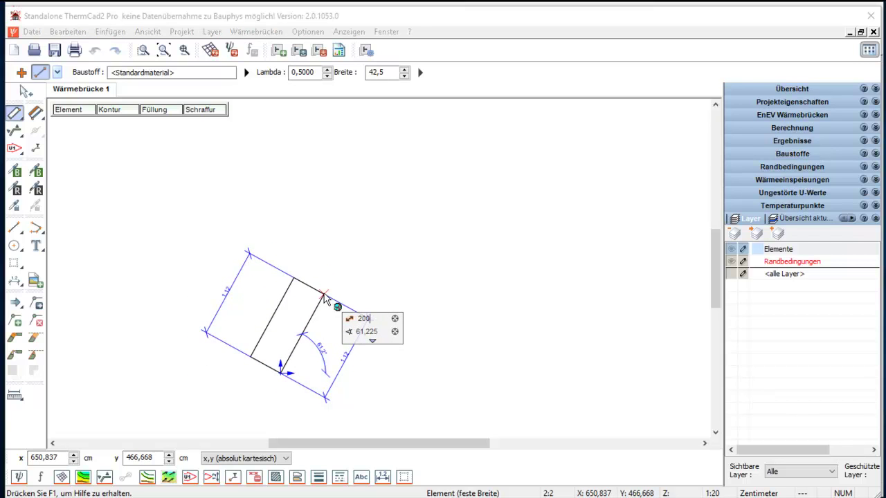
pyautogui.press('Return')
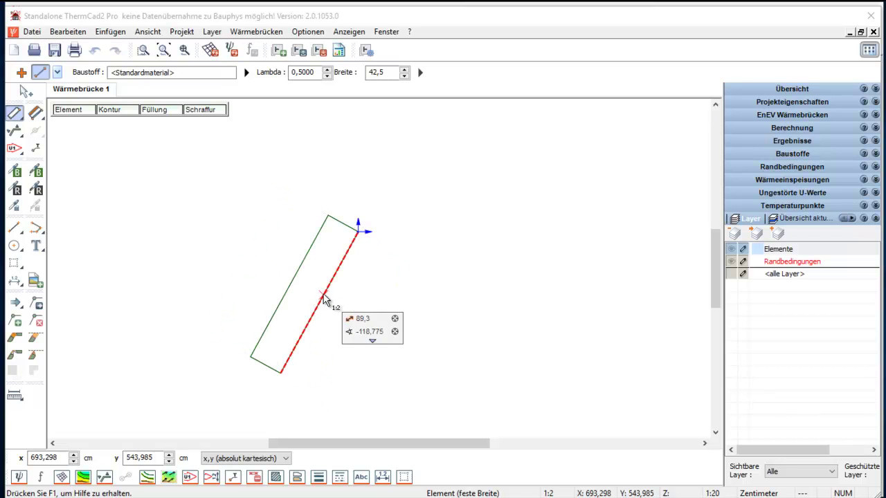
pyautogui.press('Escape')
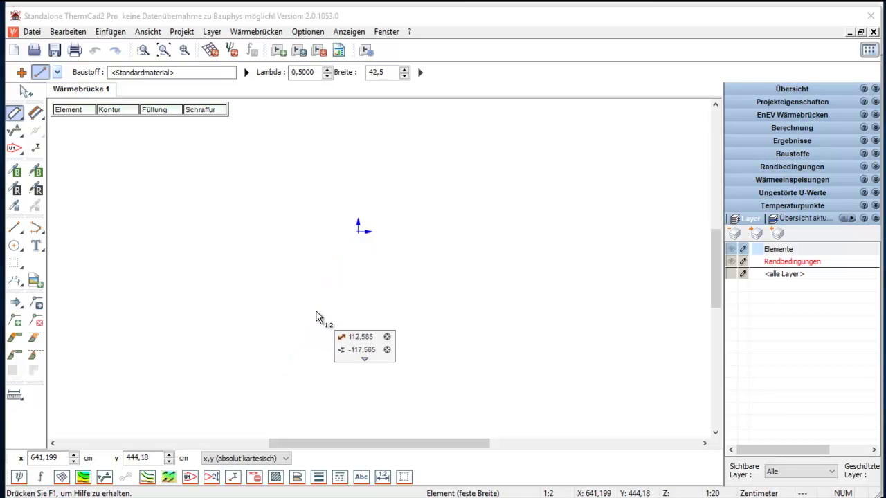
# - Draw a nearly upright element 200 cm long at an angle of about 84°, and undo it
pyautogui.click(292, 363)
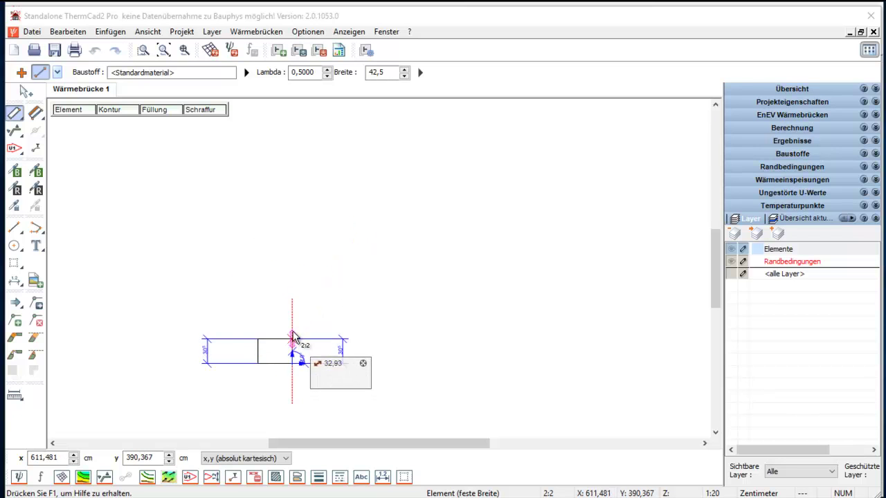
pyautogui.write('200')
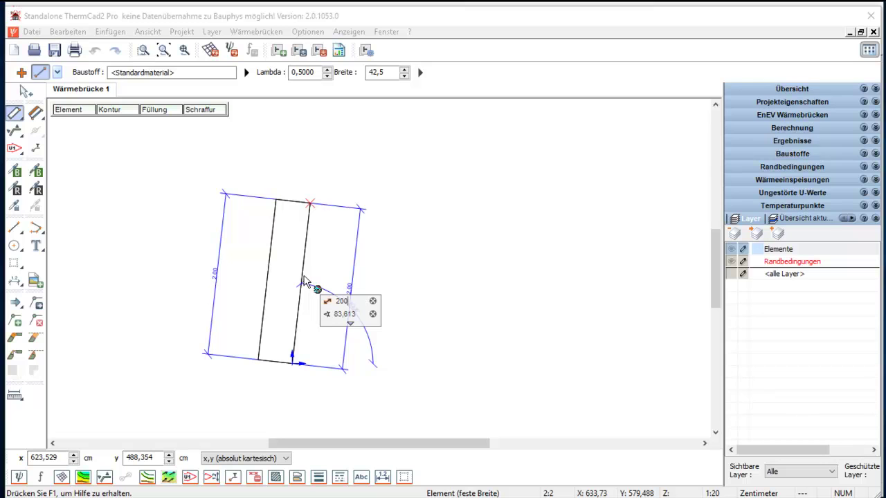
pyautogui.press('BackSpace')
pyautogui.press('BackSpace')
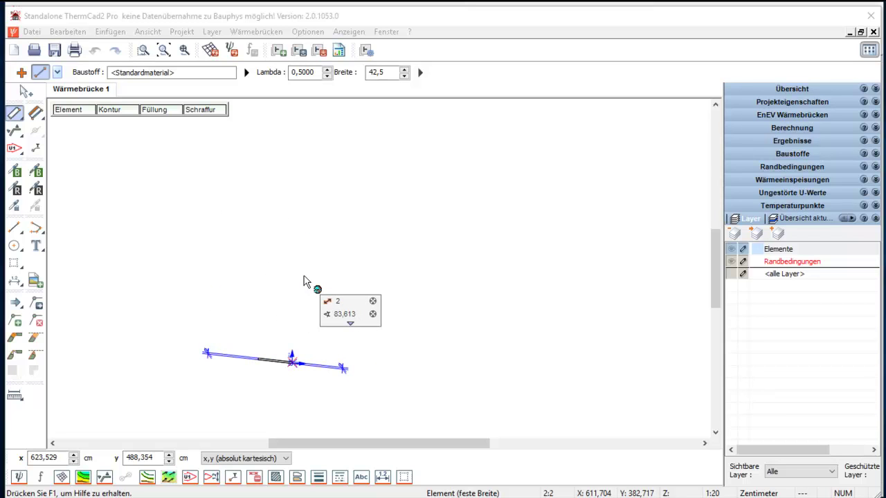
pyautogui.write('00')
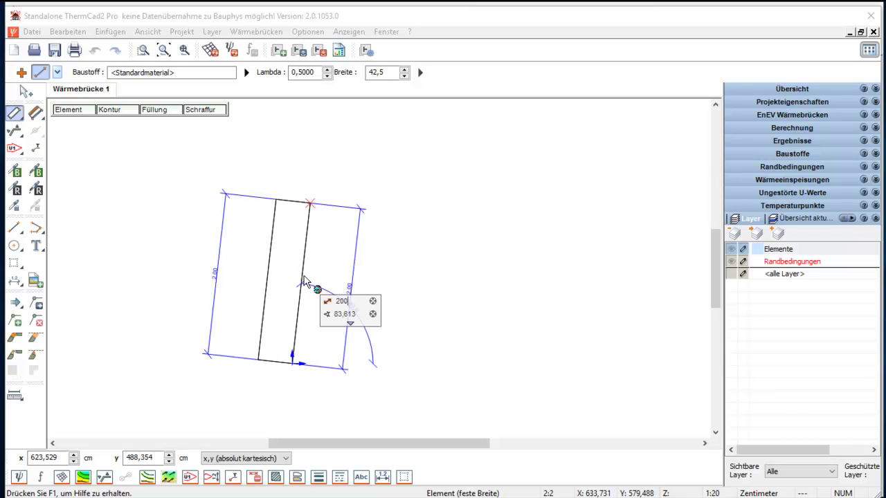
pyautogui.press('Return')
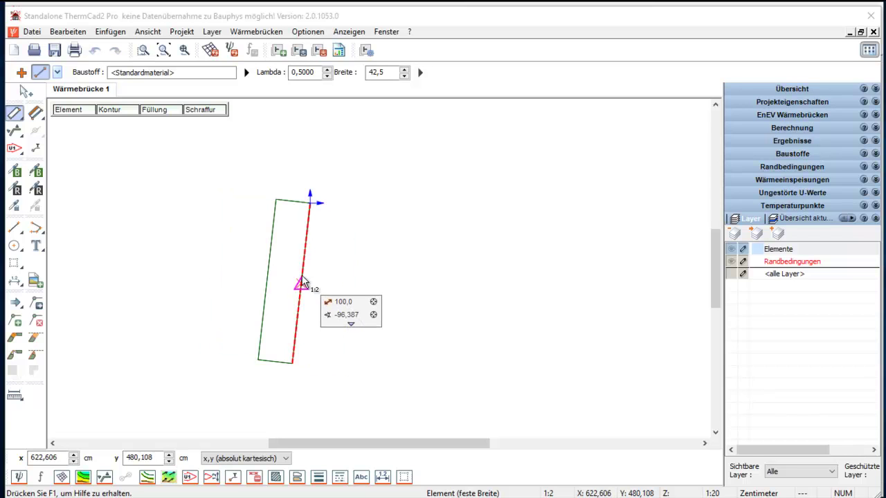
pyautogui.hotkey('ctrl', 'z')
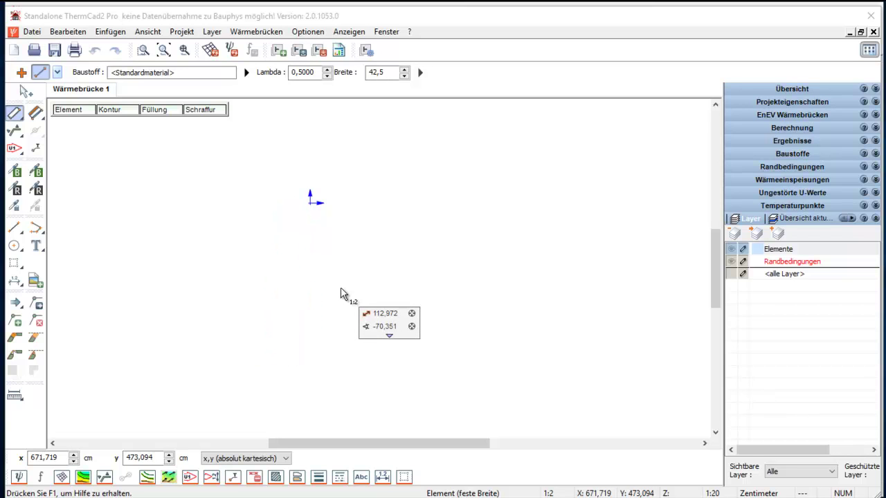
# - Draw a vertical standard-material element 200 cm long at 90°
pyautogui.click(275, 382)
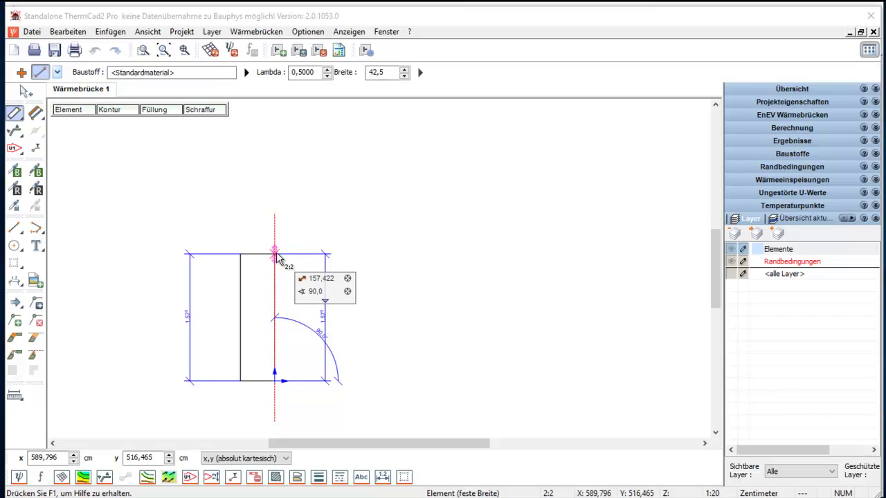
pyautogui.write('200')
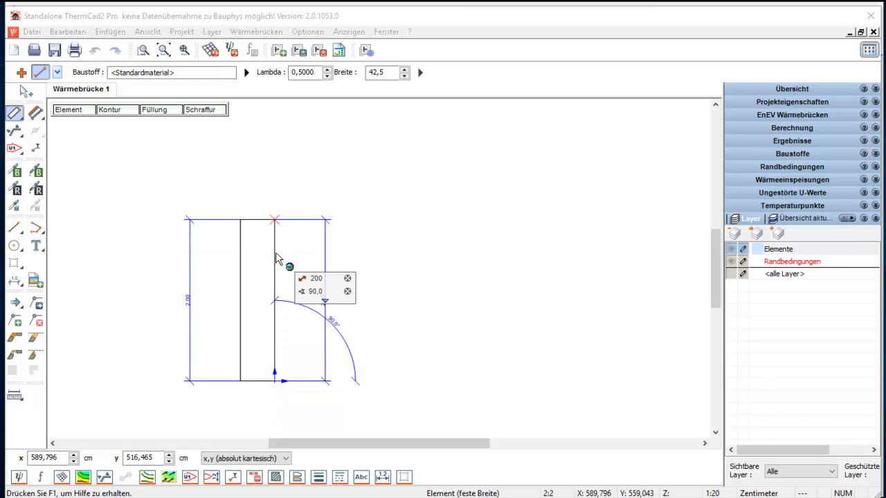
pyautogui.press('Return')
# - Draw a horizontal element 200 cm long starting from the upper-left corner of the vertical one, and end the command
pyautogui.click(240, 220)
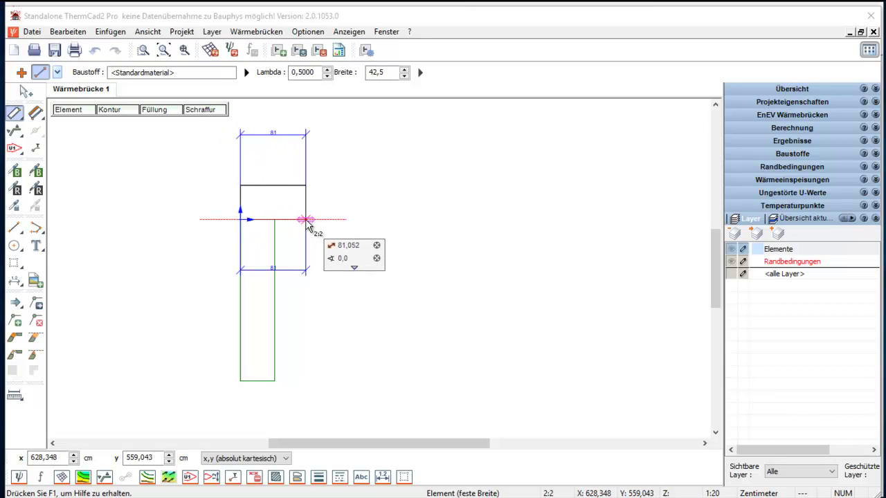
pyautogui.write('200')
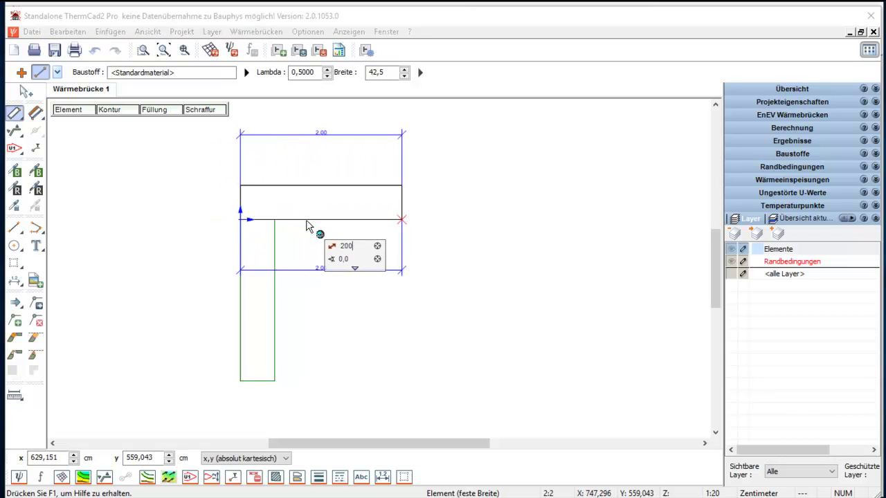
pyautogui.press('Return')
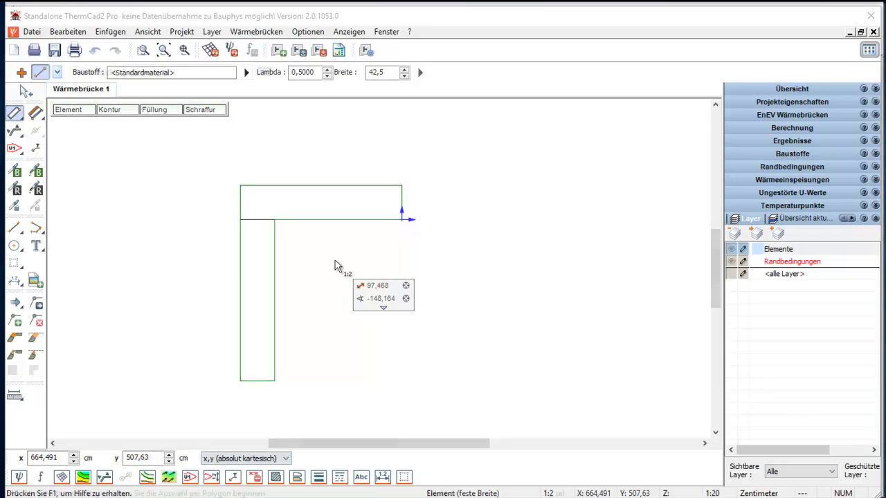
pyautogui.press('Escape')
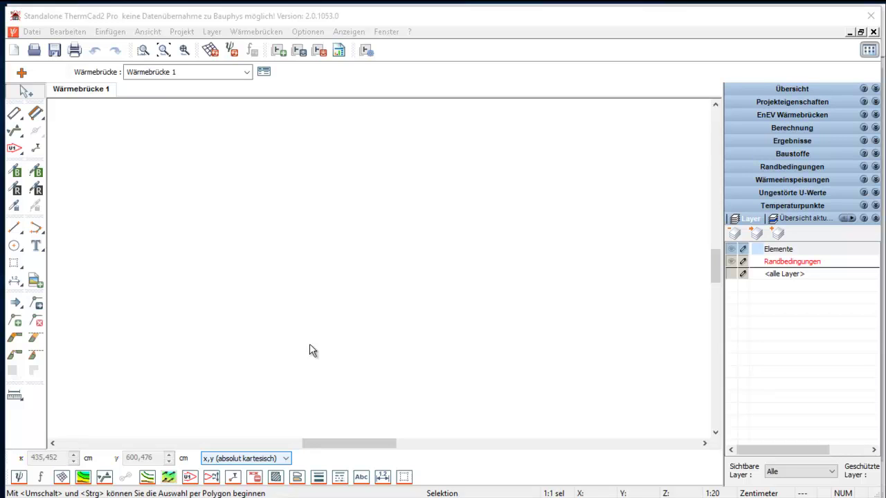
# - Draw a vertical Ziegelwand element, 49 cm wide and about 92 cm long, at 90°
pyautogui.click(14, 113)
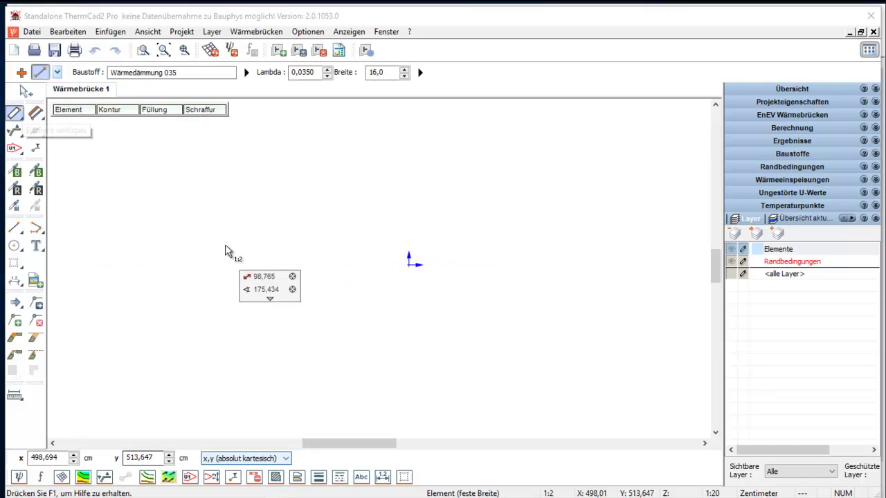
pyautogui.click(247, 72)
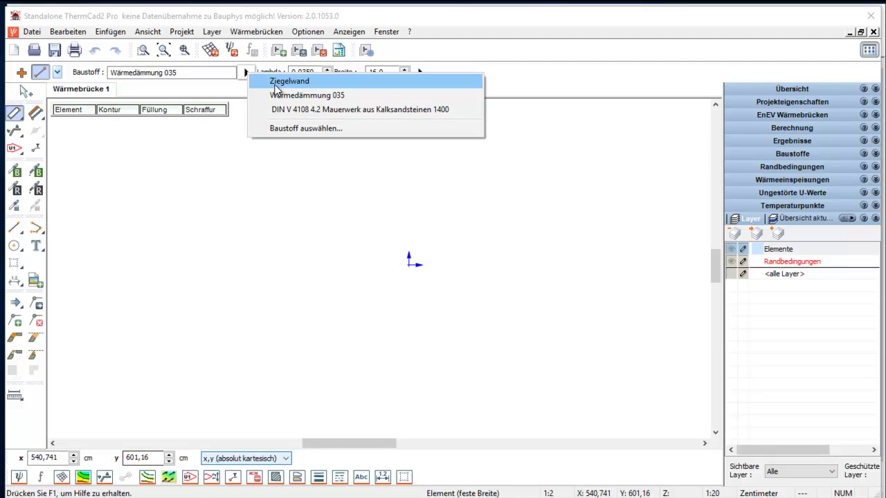
pyautogui.click(277, 80)
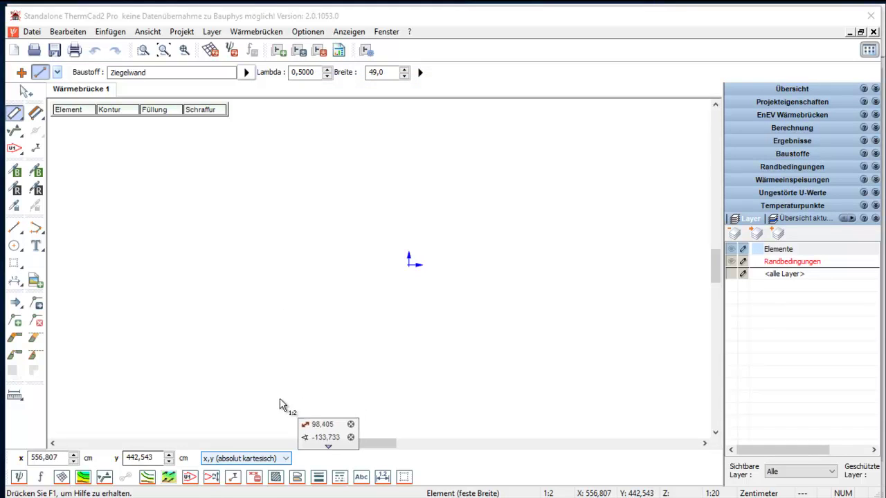
pyautogui.click(272, 420)
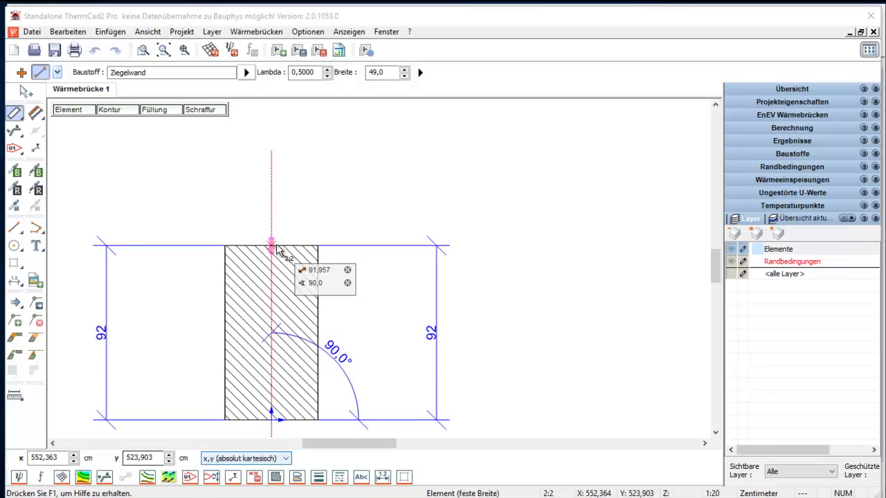
pyautogui.click(271, 246)
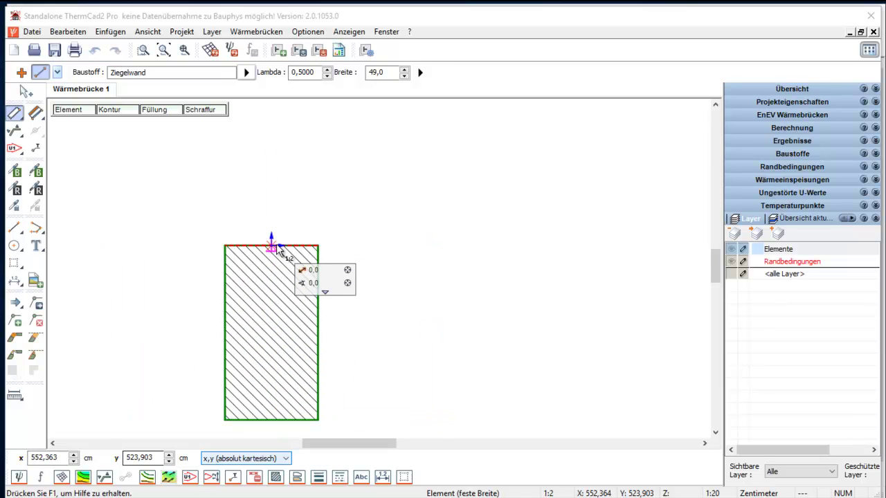
# - Draw a horizontal Ziegelwand element about 115 cm long from the vertical wall's upper-left corner, with its lower edge as the reference line
pyautogui.click(225, 245)
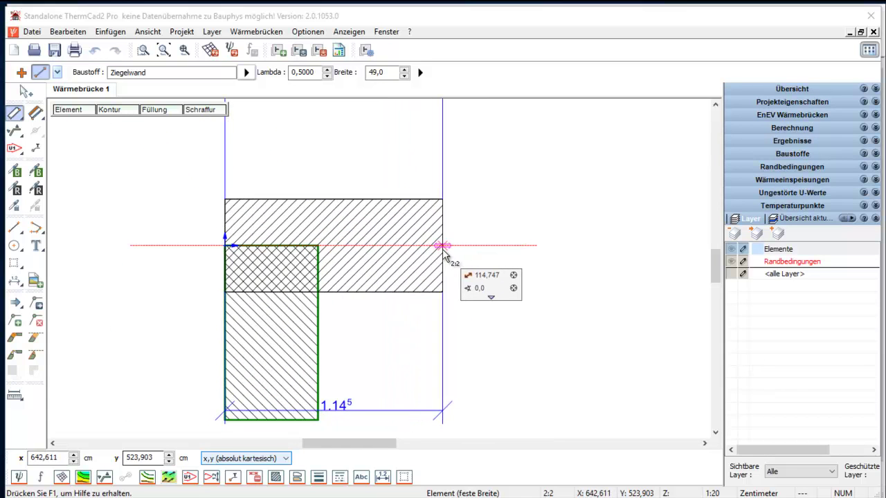
pyautogui.scroll(1, 447, 256)
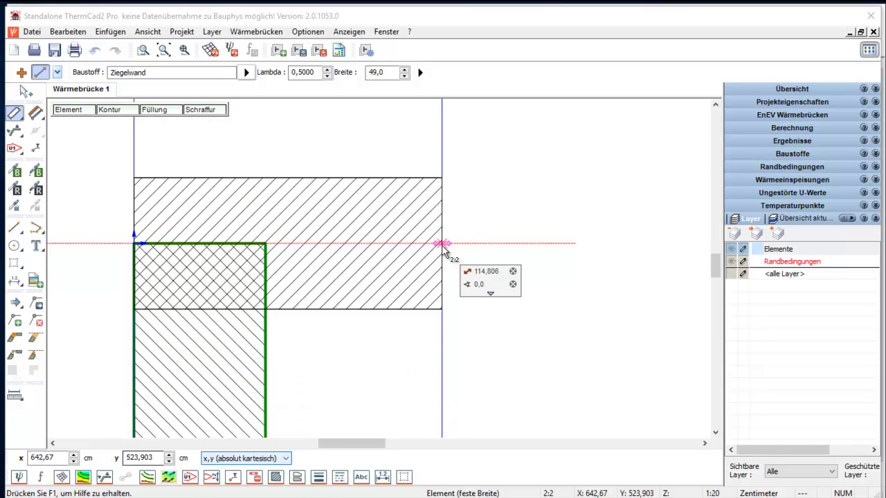
pyautogui.click(443, 246)
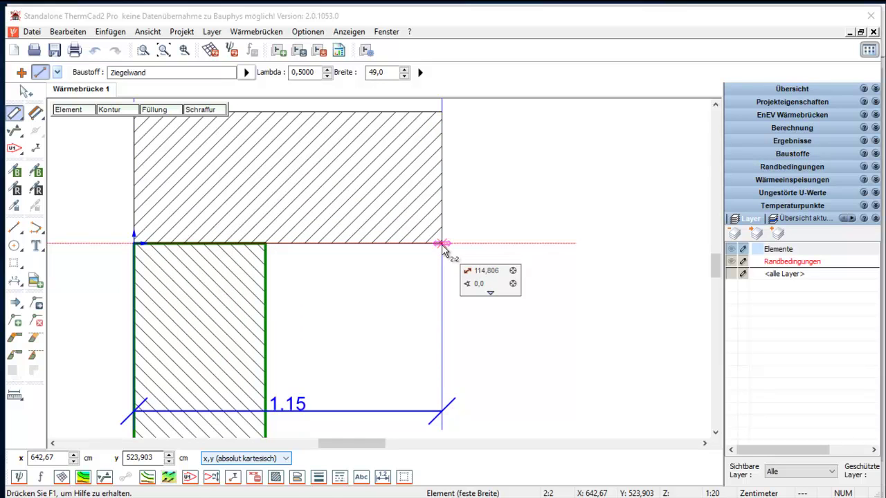
pyautogui.click(443, 244)
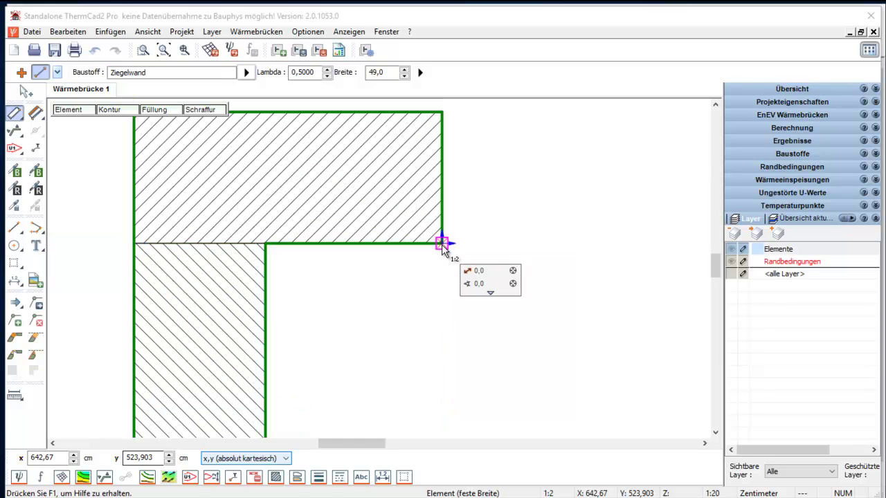
pyautogui.click(163, 51)
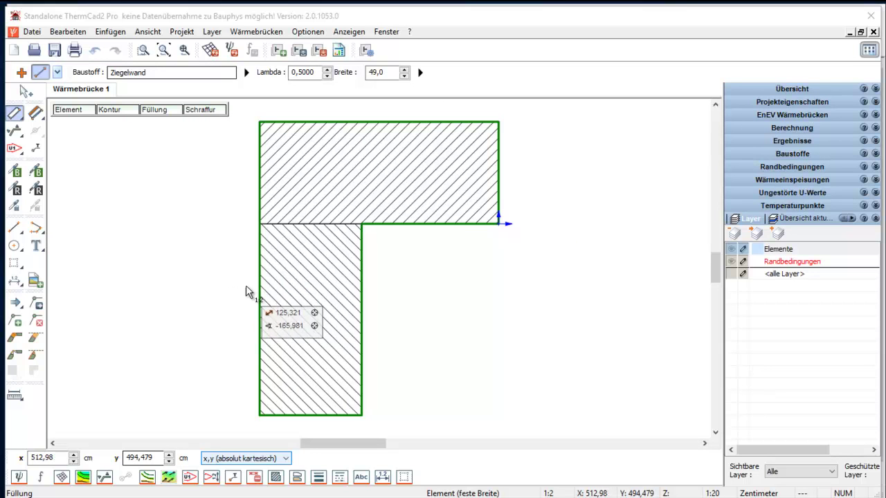
# - Draw a 16 cm wide Wärmedämmung 035 layer along the full outer left side of the brick wall corner
pyautogui.click(245, 72)
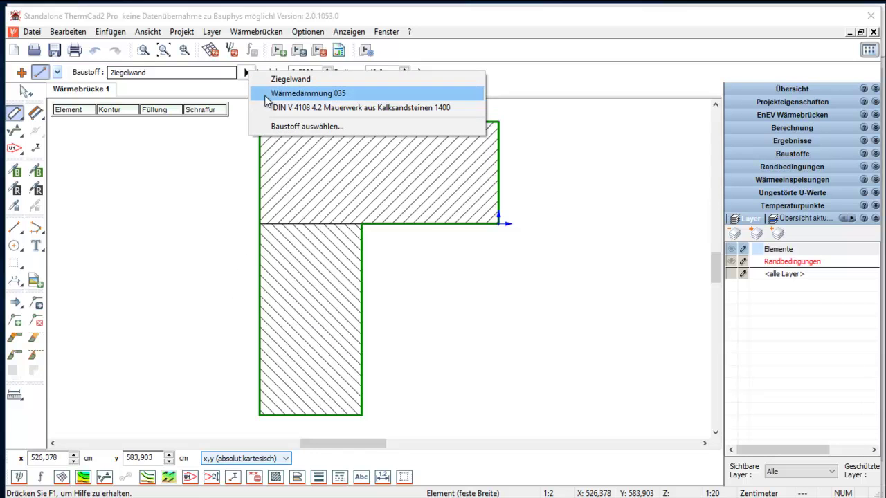
pyautogui.click(266, 96)
pyautogui.click(258, 414)
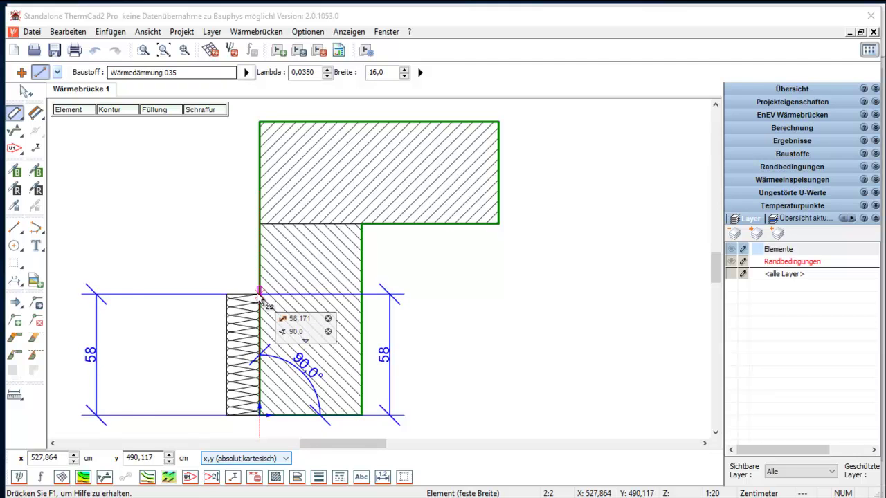
pyautogui.press('space')
pyautogui.click(261, 125)
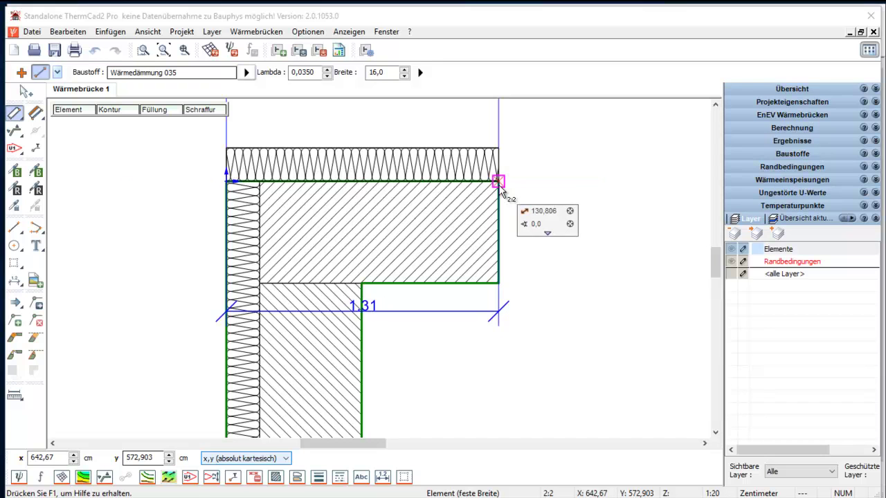
# - Cycle through the insulation's reference lines and place a horizontal layer about 131 cm long along the top of the brick wall
pyautogui.press('space')
pyautogui.press('space')
pyautogui.press('space')
pyautogui.click(501, 188)
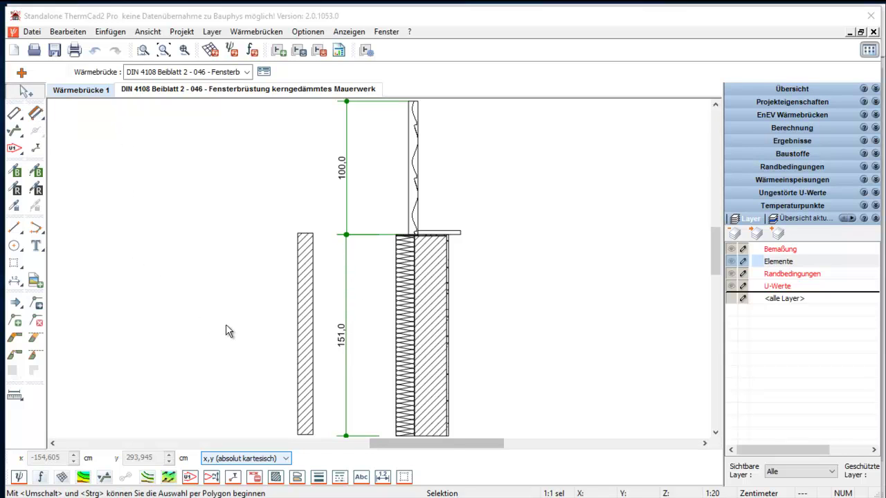
# - Select the separate Mauerwerk element beside the core-insulated parapet wall
pyautogui.click(306, 318)
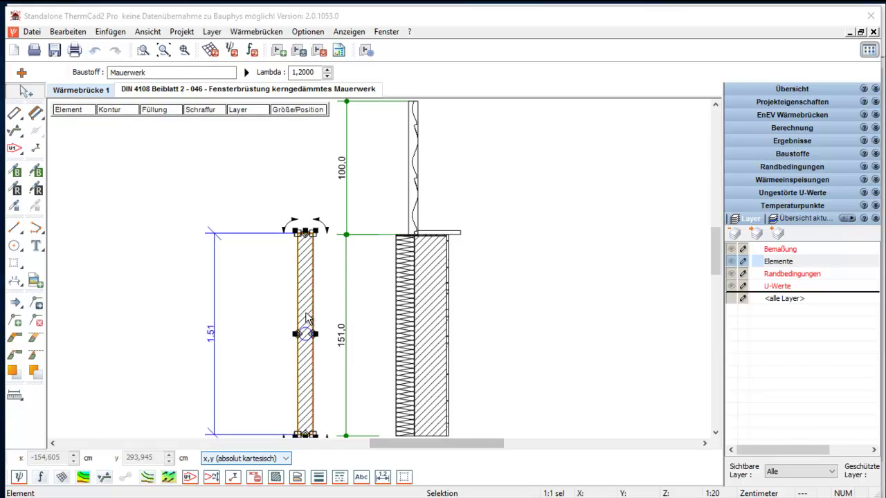